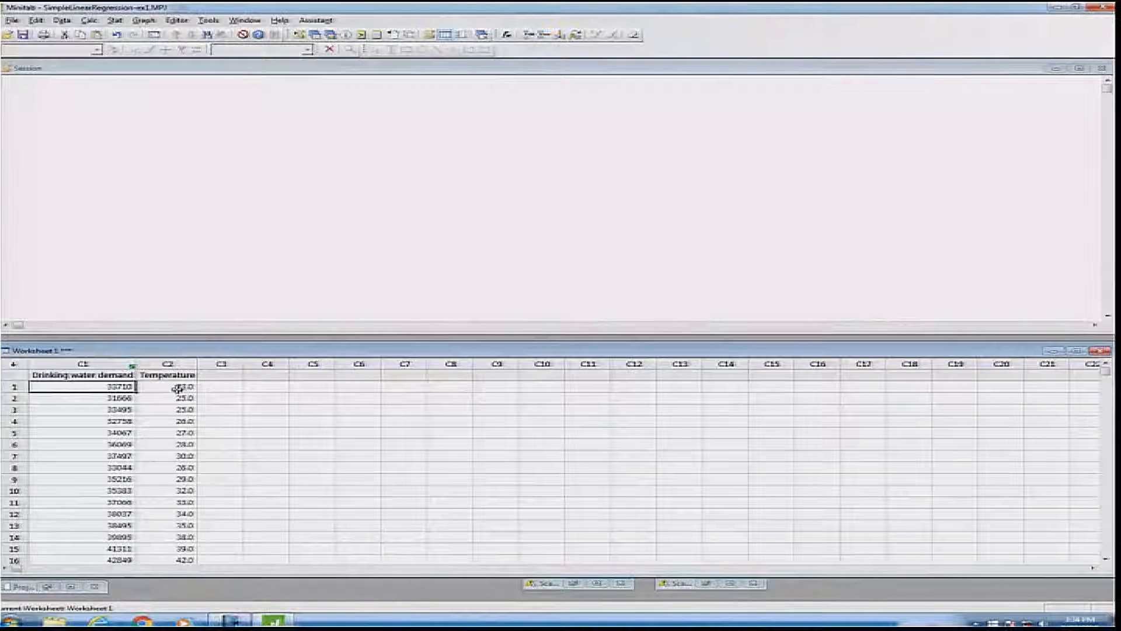
Review the Drinking water demand and Temperature data from row 1 through row 27 of the worksheet.
{"action": "left_click", "coordinate": [178, 388]}
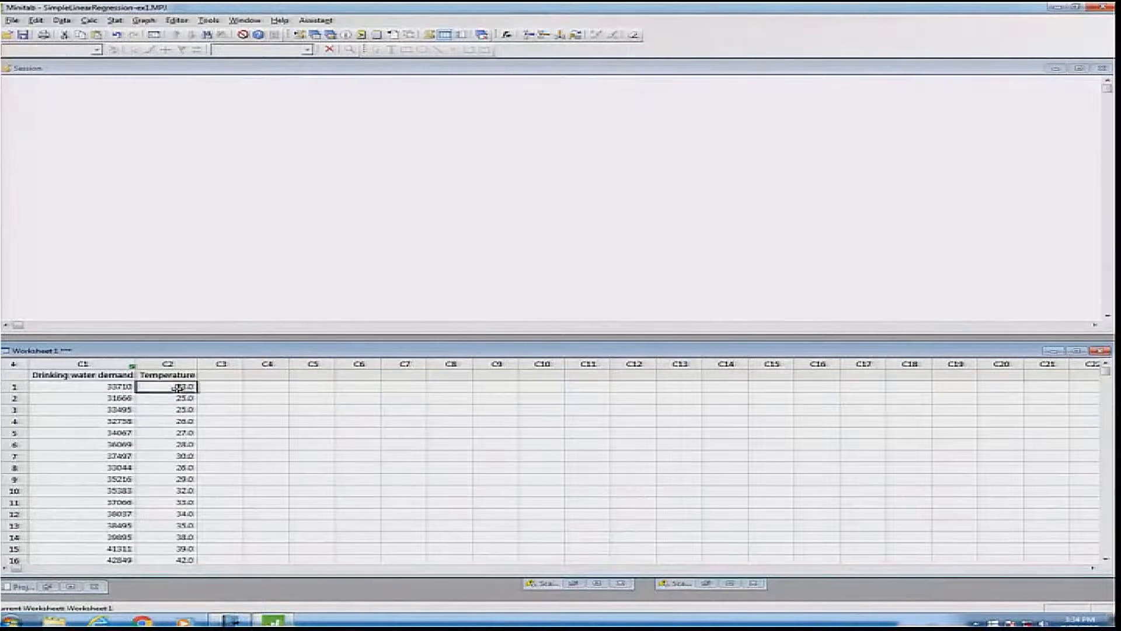
{"action": "scroll", "coordinate": [178, 388], "scroll_direction": "down", "scroll_amount": 5}
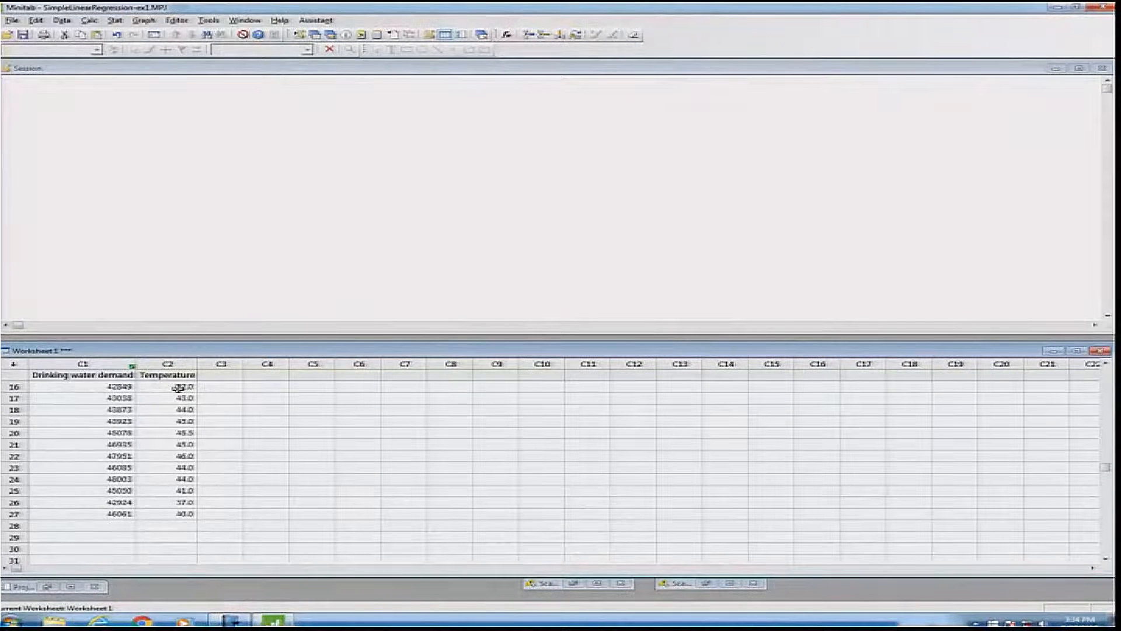
{"action": "left_click", "coordinate": [18, 514]}
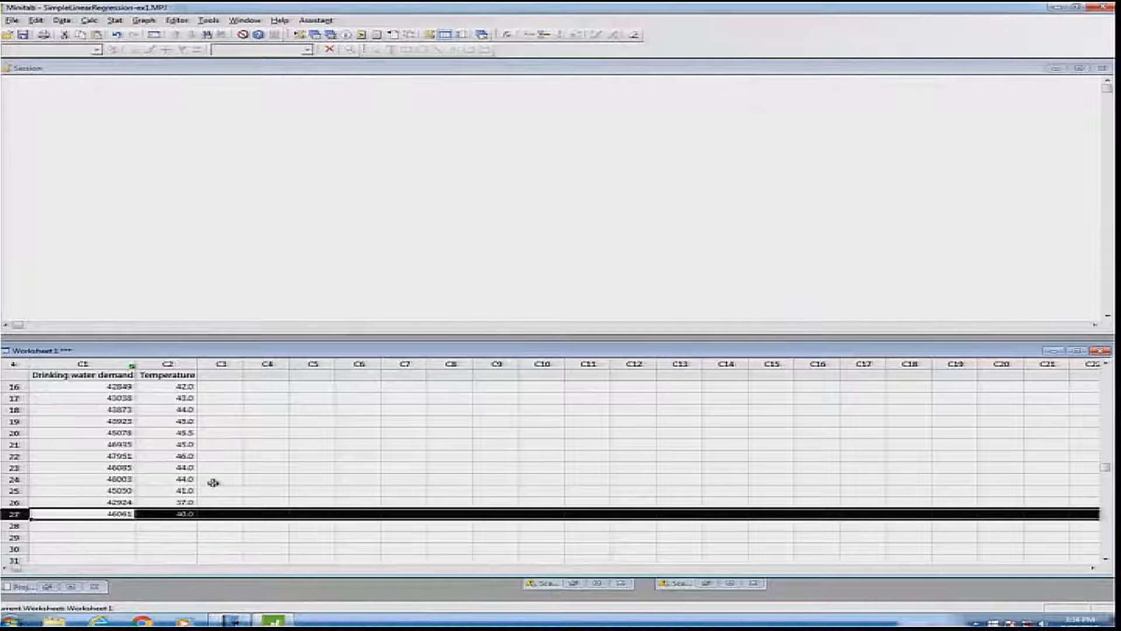
{"action": "scroll", "coordinate": [215, 482], "scroll_direction": "up", "scroll_amount": 5}
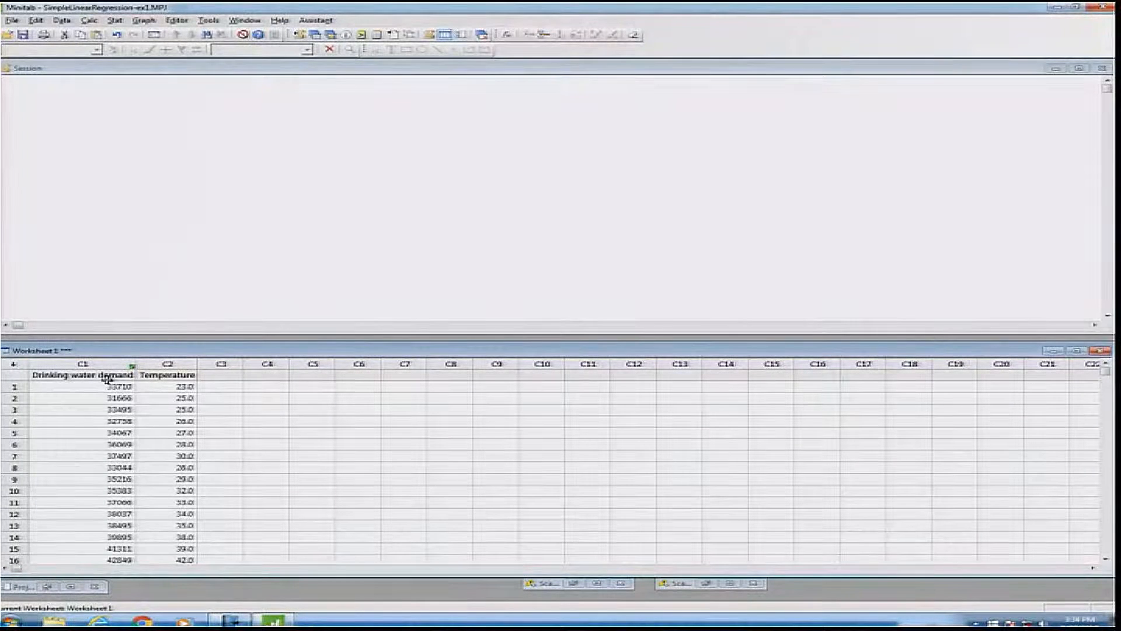
{"action": "left_click", "coordinate": [176, 375]}
{"action": "left_click", "coordinate": [177, 363]}
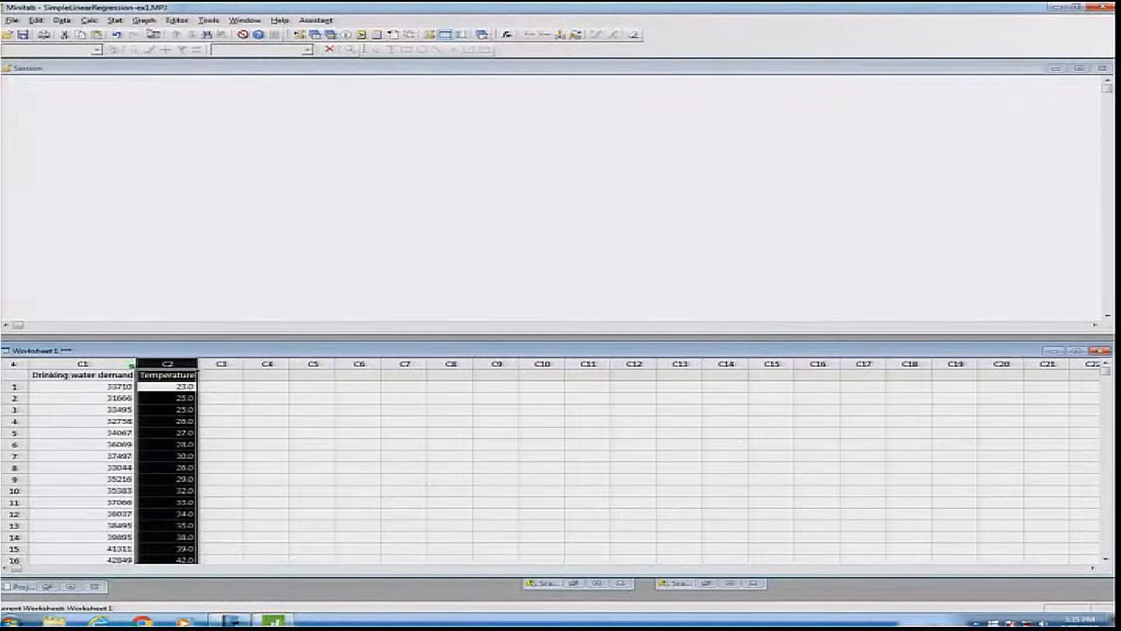
Create a simple scatterplot of Drinking water demand versus Temperature and move its graph window clear of the session output.
{"action": "left_click", "coordinate": [144, 21]}
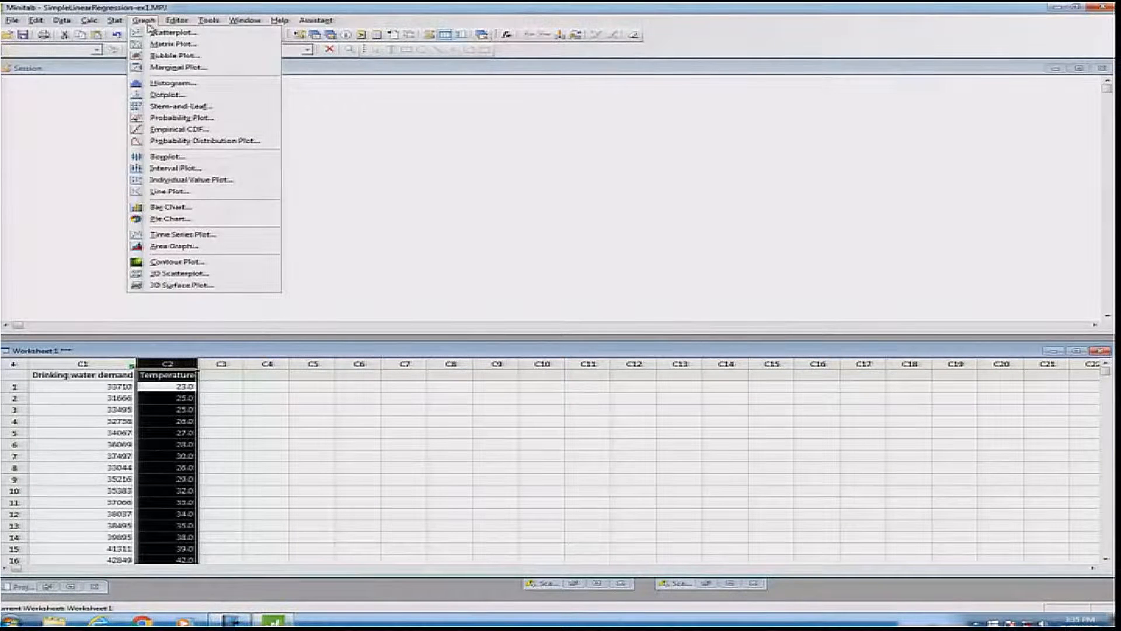
{"action": "left_click", "coordinate": [153, 33]}
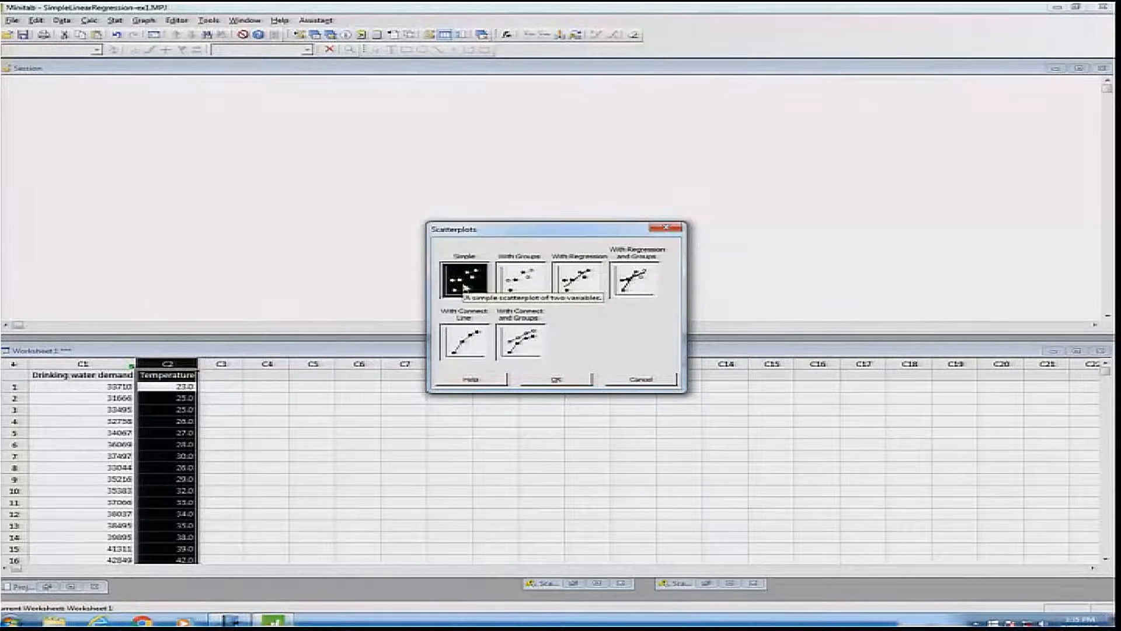
{"action": "left_click", "coordinate": [564, 381]}
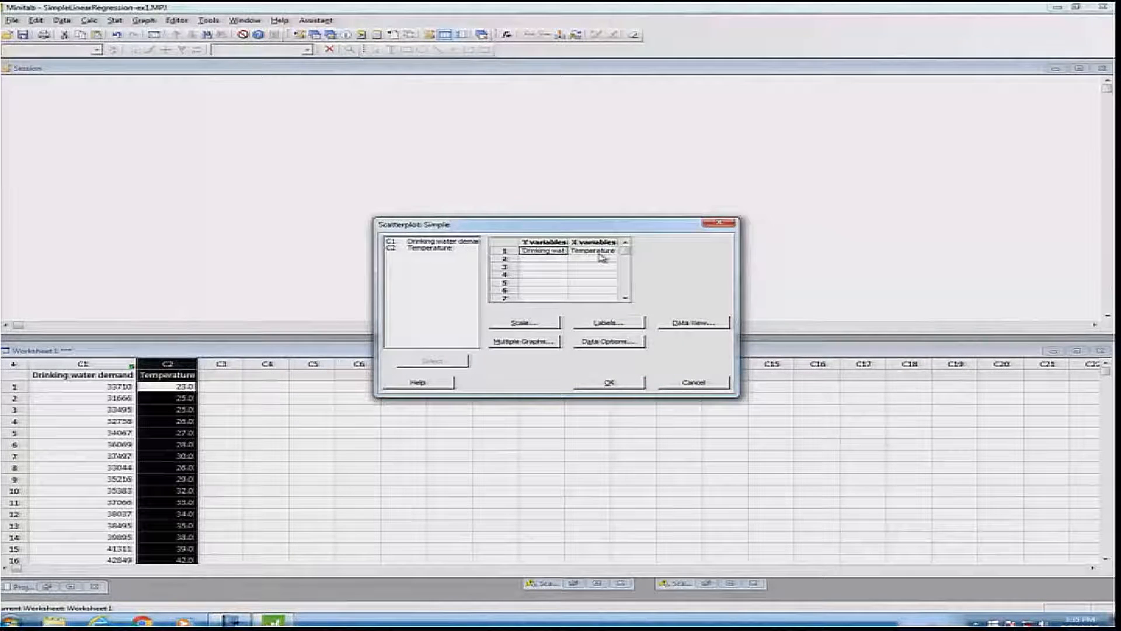
{"action": "left_click", "coordinate": [623, 385]}
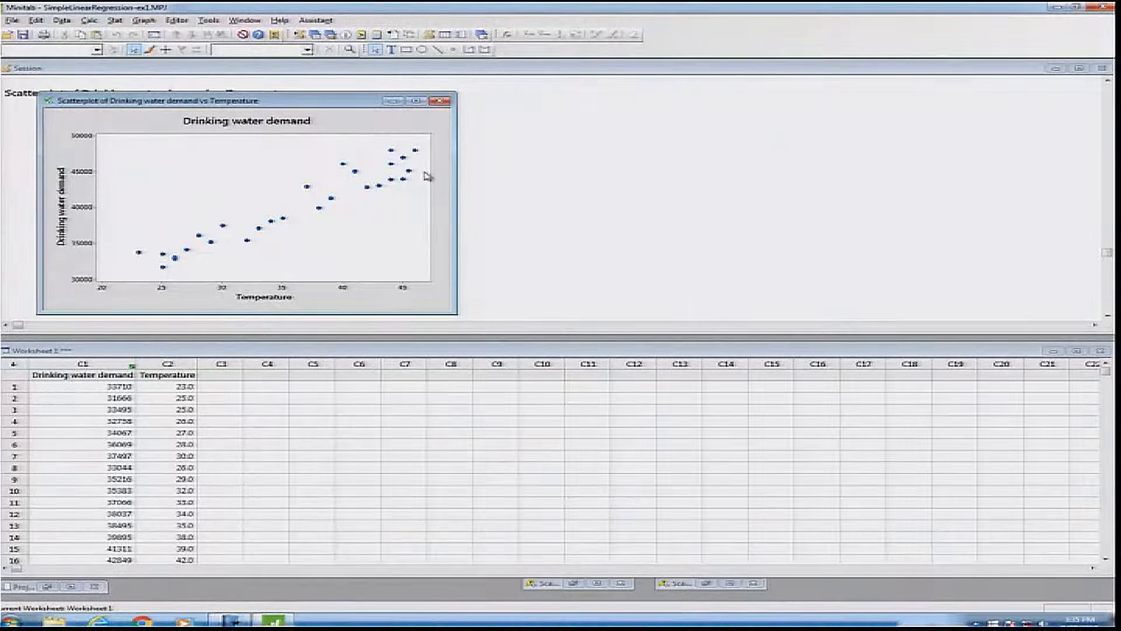
{"action": "left_click_drag", "start_coordinate": [336, 102], "coordinate": [987, 98]}
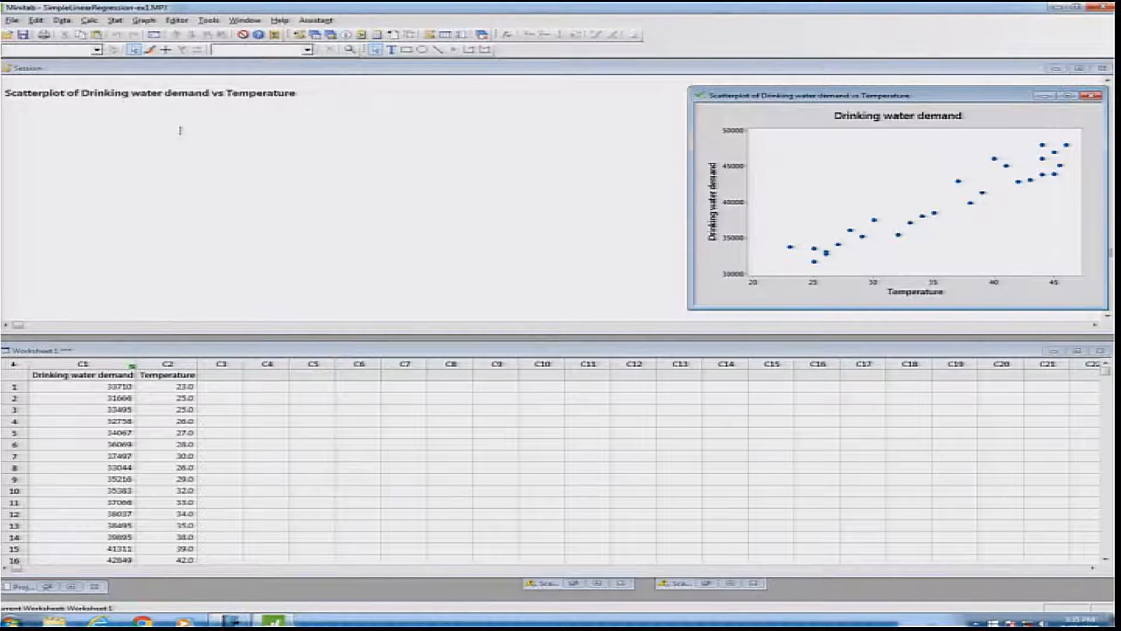
Create a With Regression scatterplot of Drinking water demand versus Temperature, then minimize its graph window.
{"action": "left_click", "coordinate": [145, 22]}
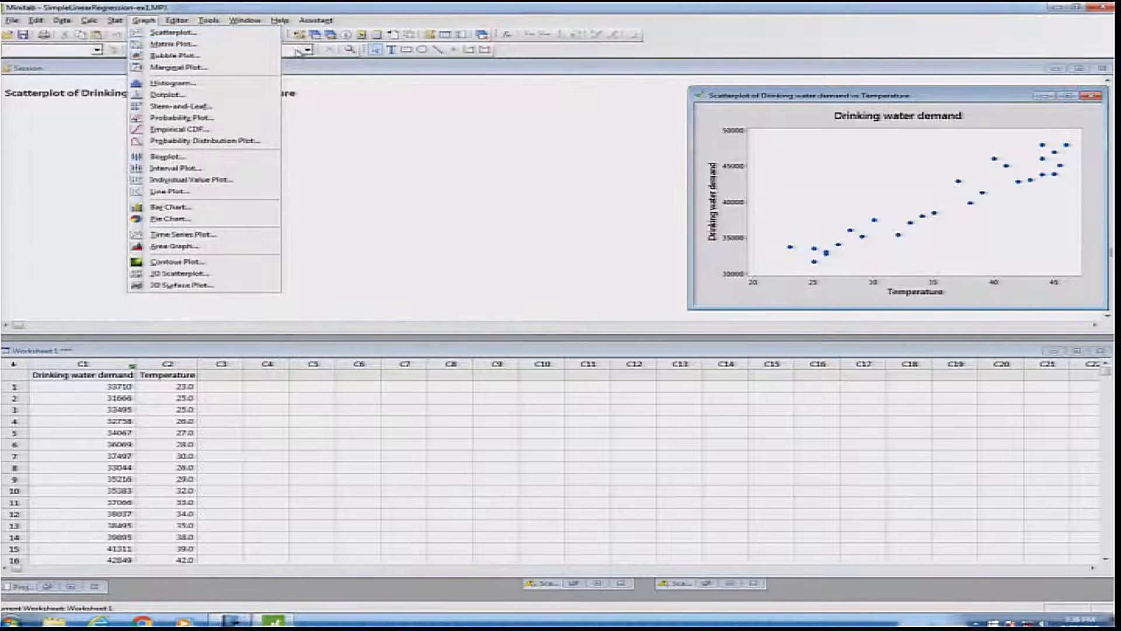
{"action": "left_click", "coordinate": [270, 34]}
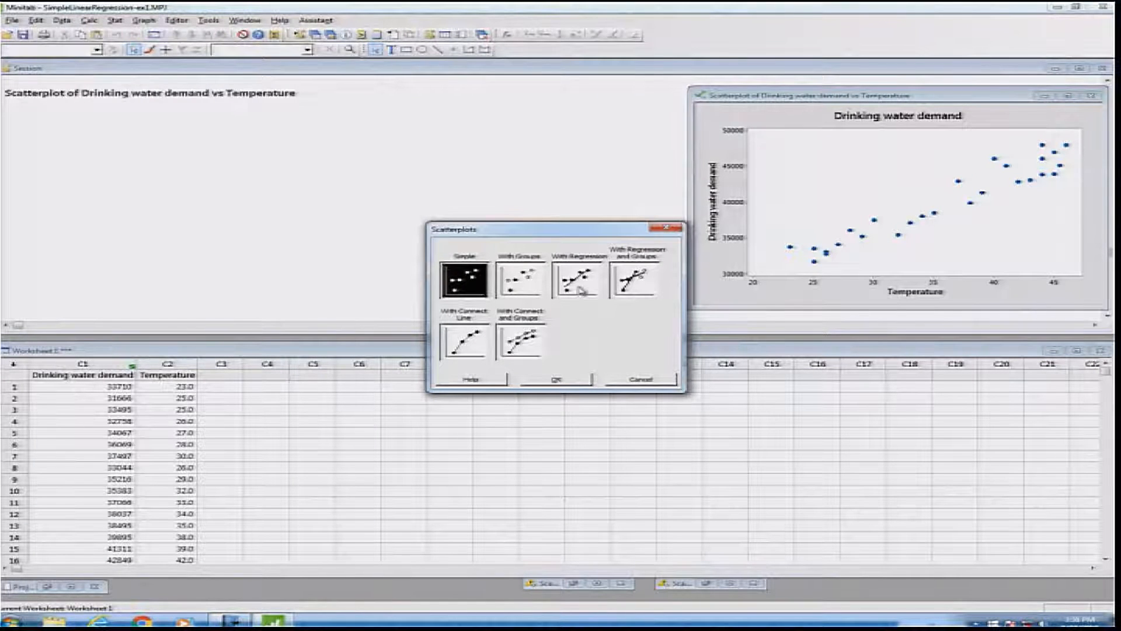
{"action": "left_click", "coordinate": [581, 292]}
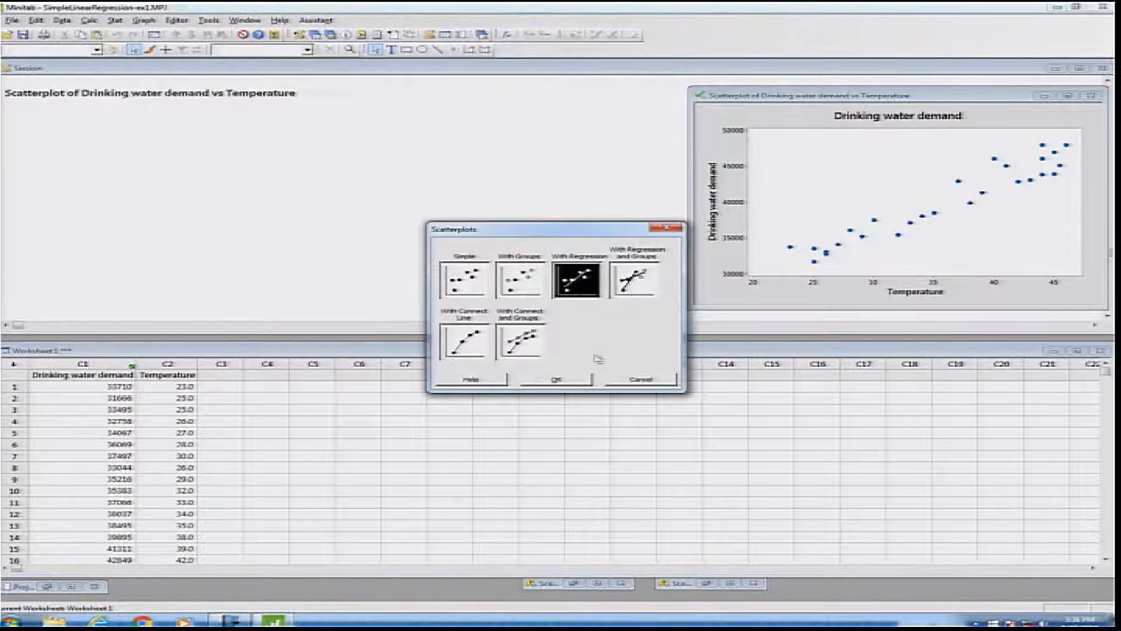
{"action": "left_click", "coordinate": [580, 384]}
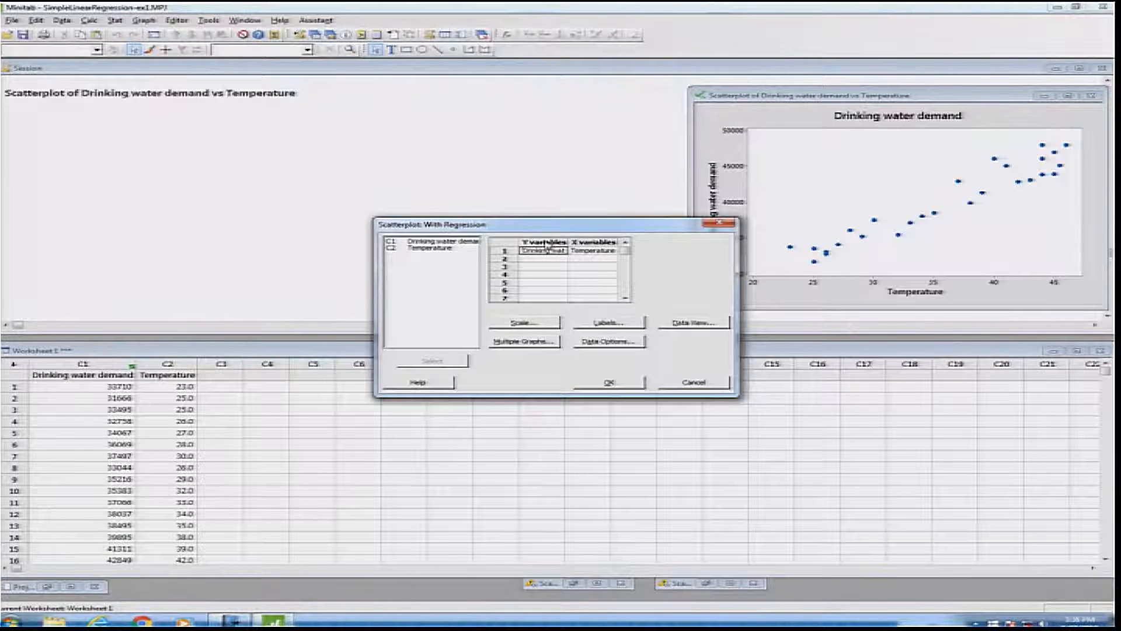
{"action": "left_click", "coordinate": [617, 384]}
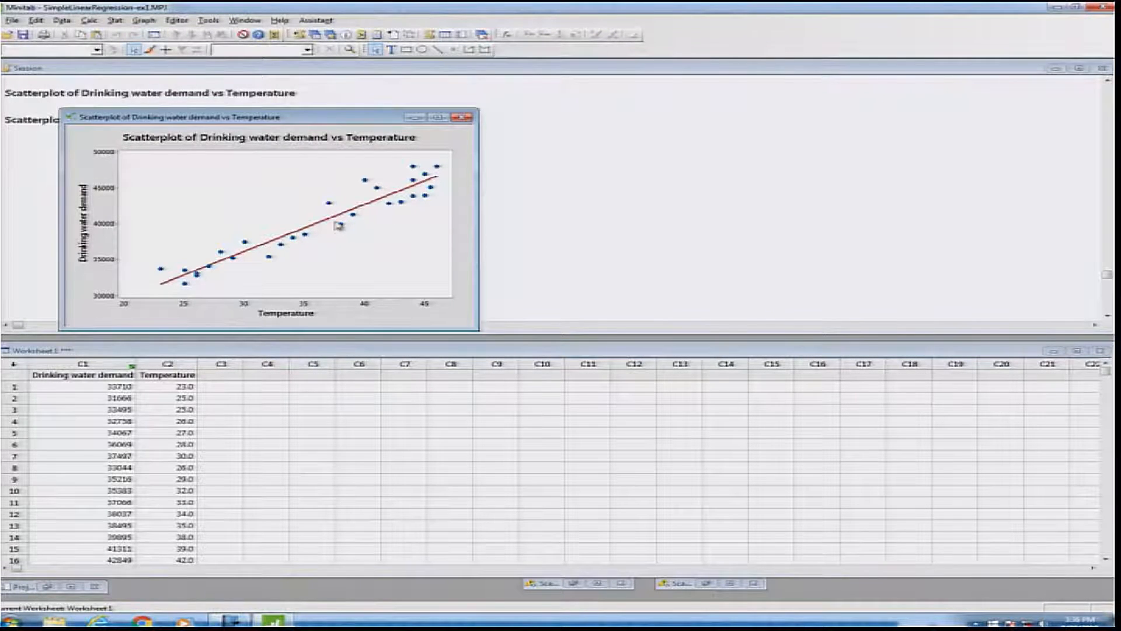
{"action": "mouse_move", "coordinate": [341, 219]}
{"action": "left_click", "coordinate": [411, 118]}
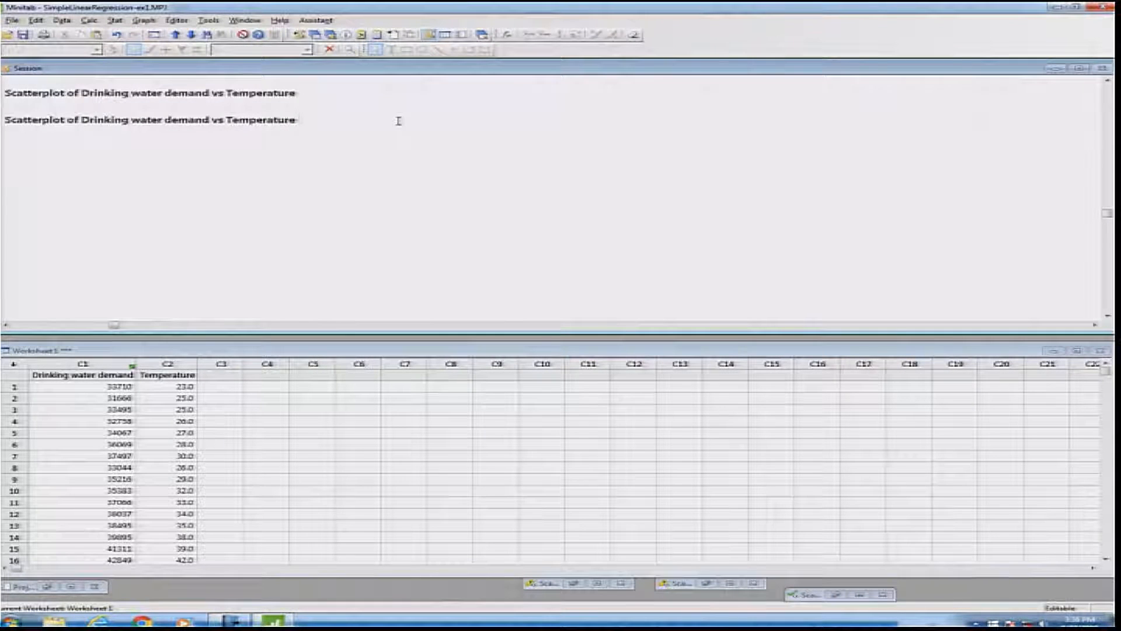
Set up Fit Regression Model with Drinking water demand as response and Temperature as continuous predictor, checking the model terms without changing them.
{"action": "left_click", "coordinate": [115, 21]}
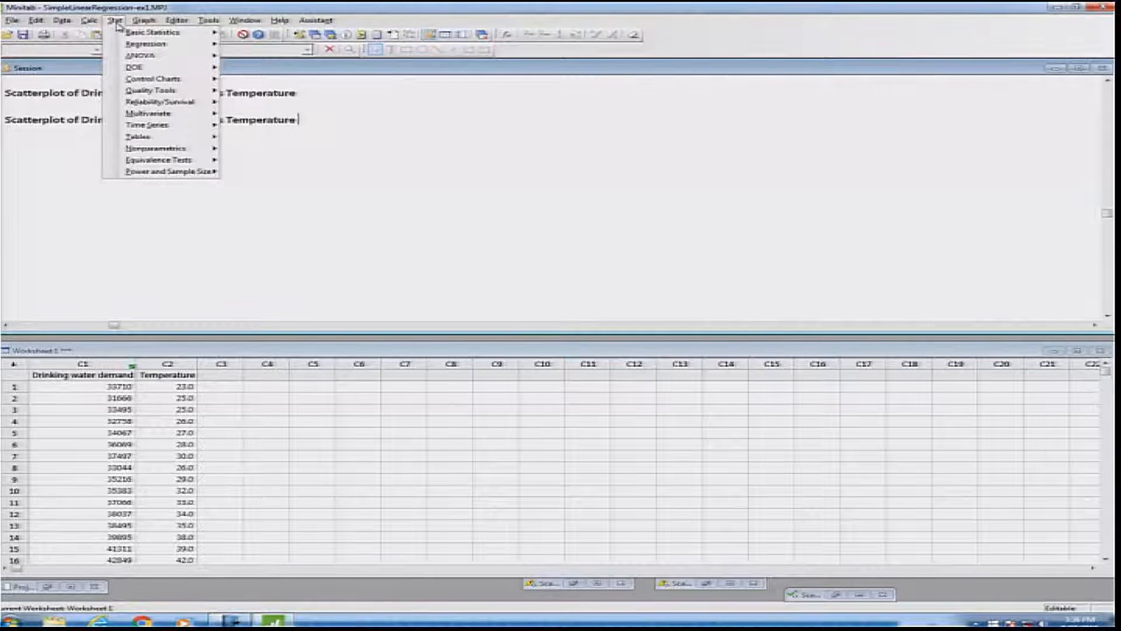
{"action": "mouse_move", "coordinate": [144, 45]}
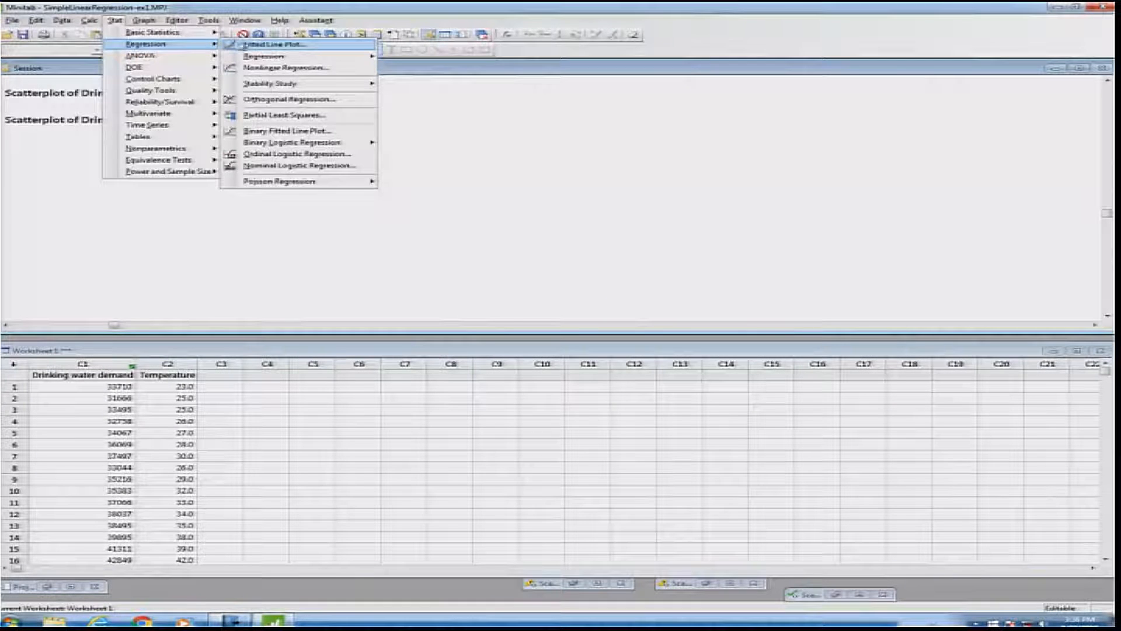
{"action": "mouse_move", "coordinate": [279, 58]}
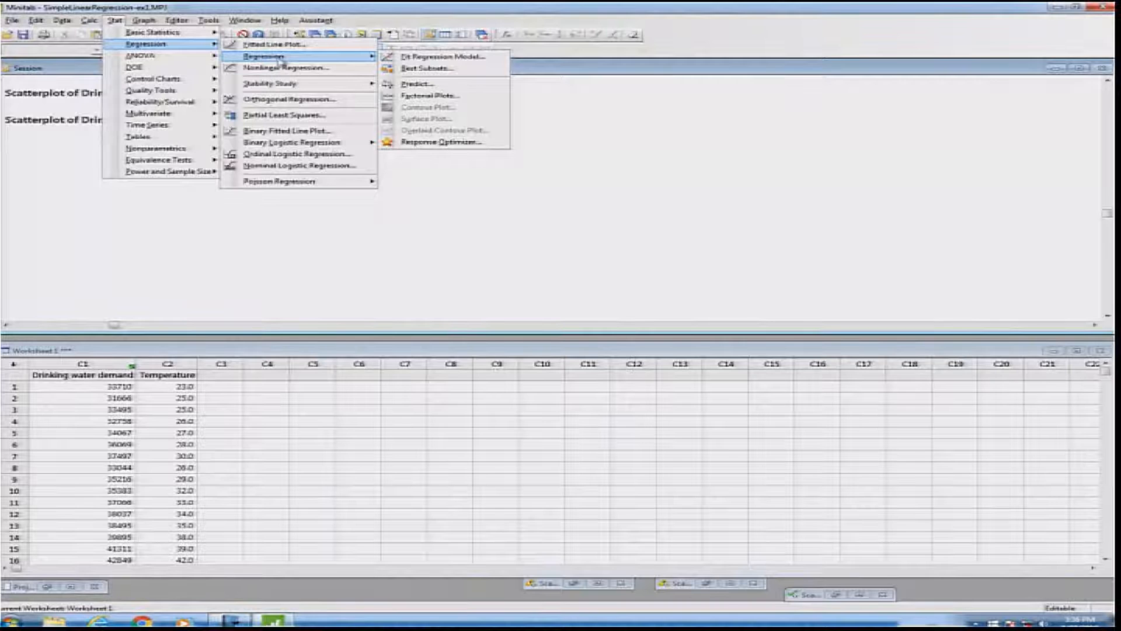
{"action": "left_click", "coordinate": [403, 57]}
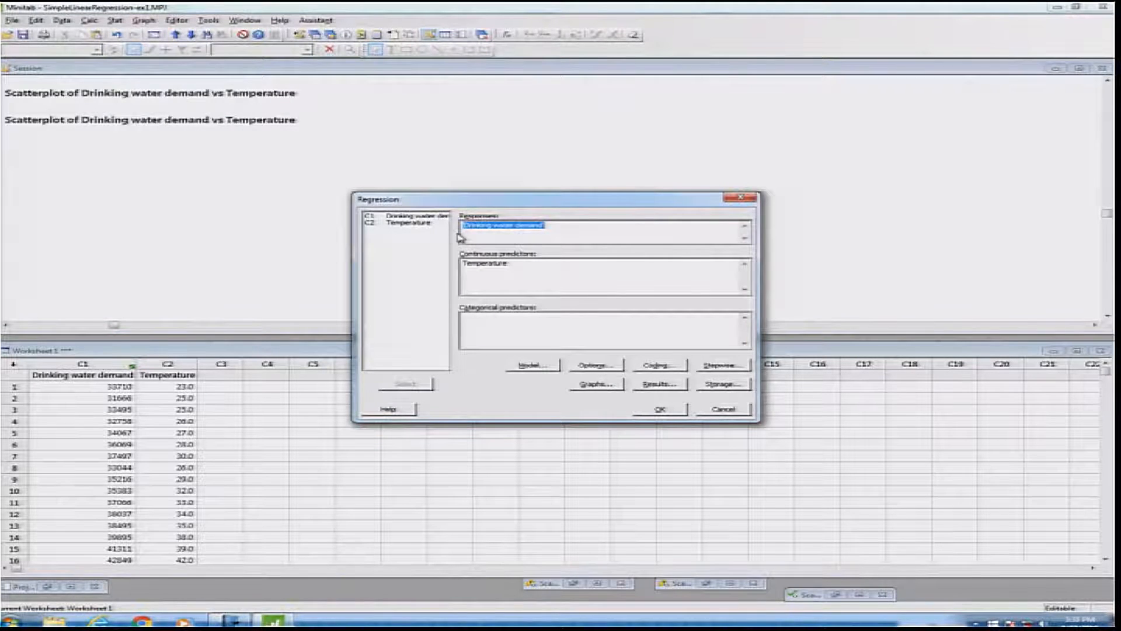
{"action": "left_click", "coordinate": [491, 231]}
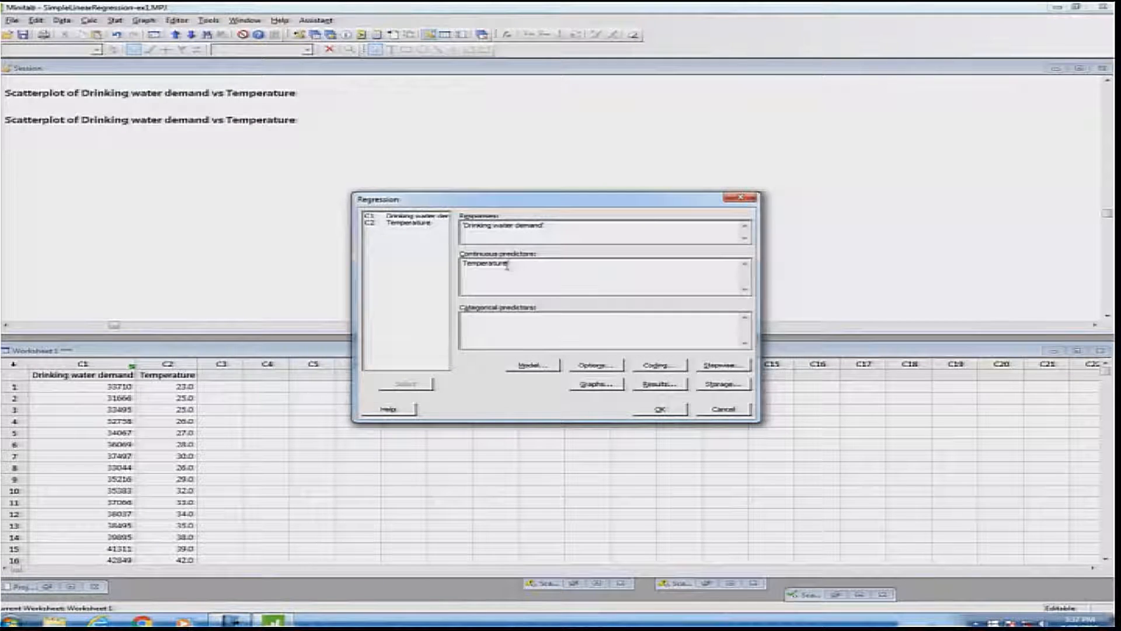
{"action": "left_click_drag", "start_coordinate": [511, 263], "coordinate": [461, 264]}
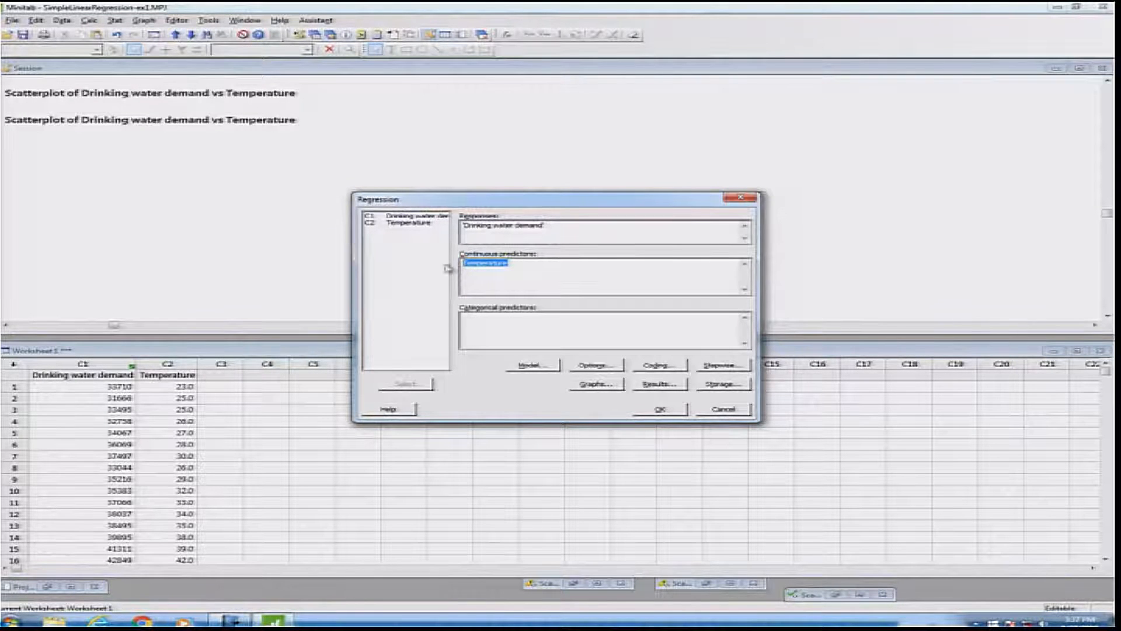
{"action": "left_click", "coordinate": [540, 368]}
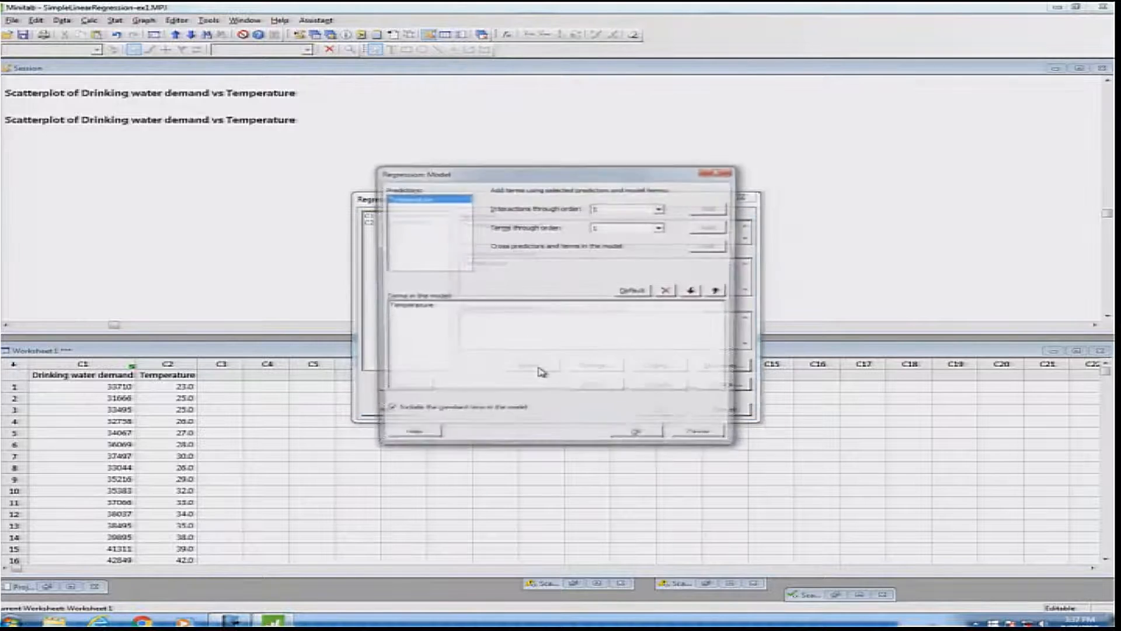
{"action": "left_click", "coordinate": [699, 441]}
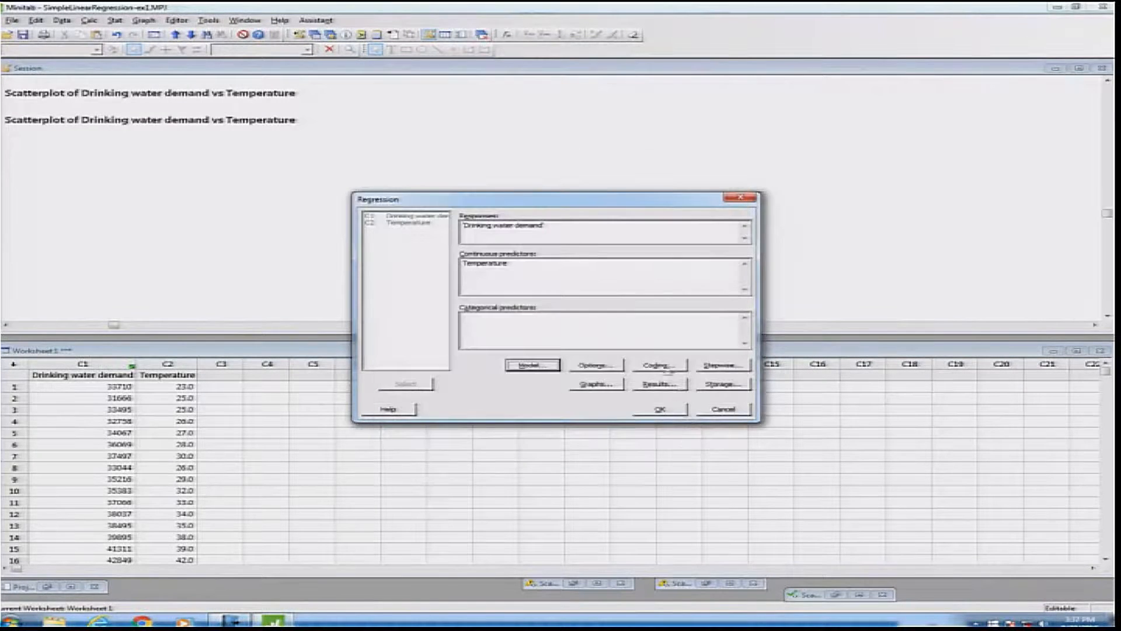
Confirm the regression options with confidence level 95, two-sided intervals, Adjusted (Type III) sum of squares and no Box-Cox transformation.
{"action": "left_click", "coordinate": [594, 367]}
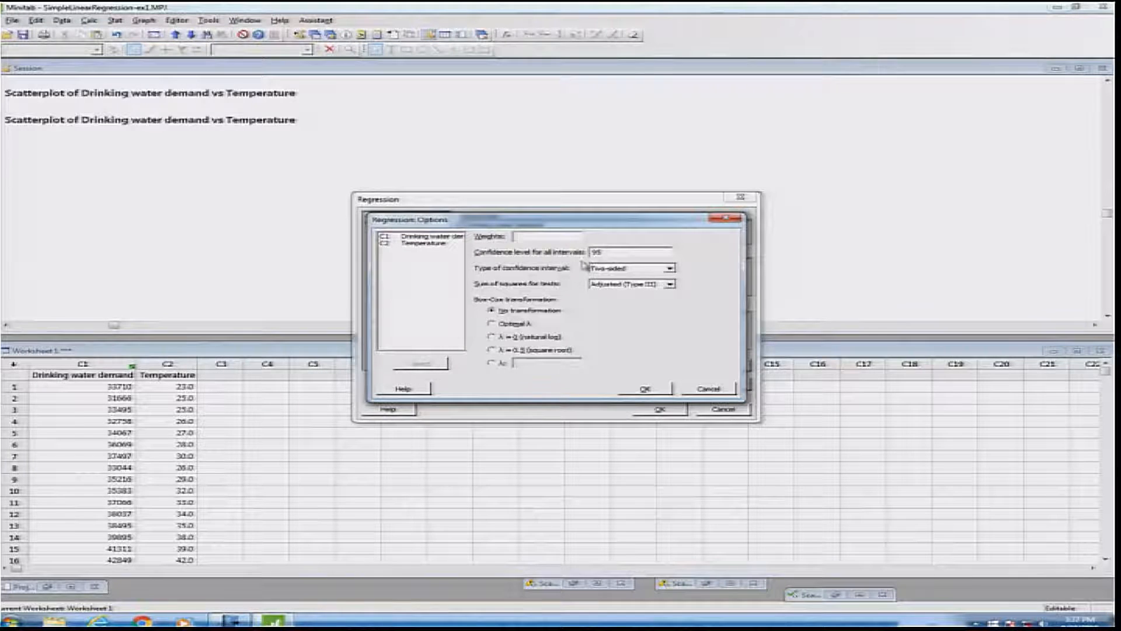
{"action": "left_click", "coordinate": [608, 253]}
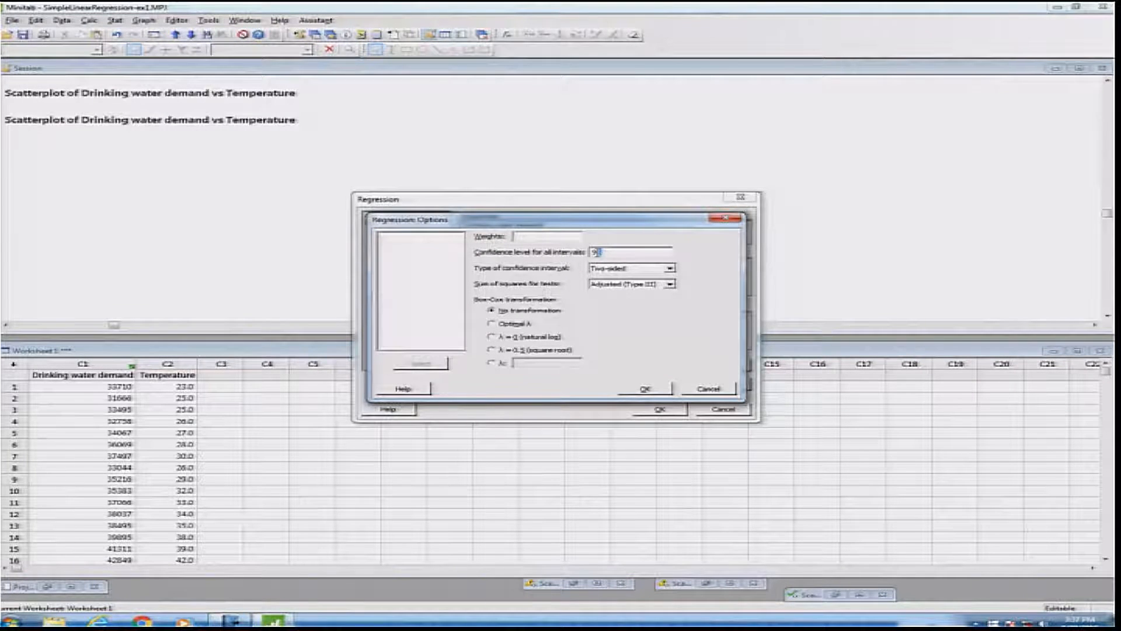
{"action": "double_click", "coordinate": [595, 252]}
{"action": "left_click", "coordinate": [670, 270]}
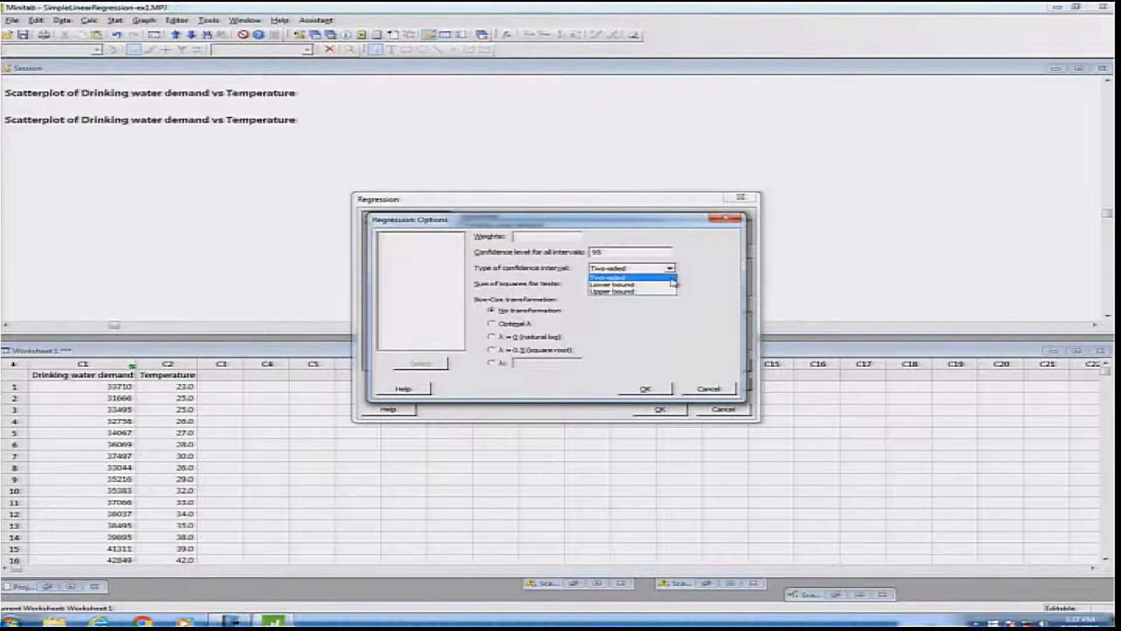
{"action": "left_click", "coordinate": [672, 279]}
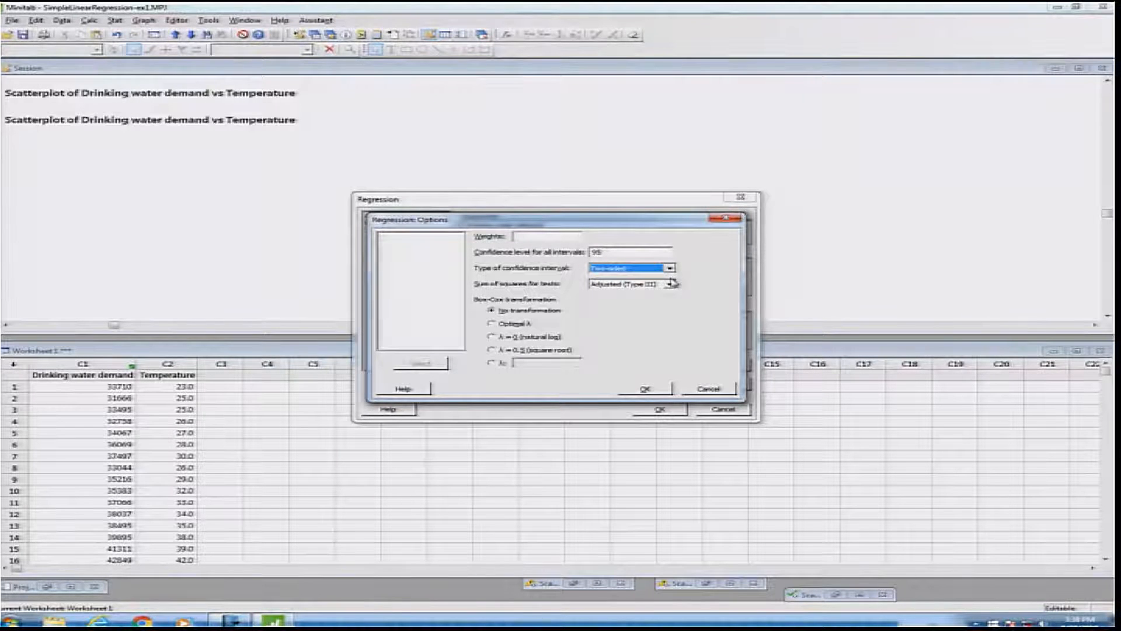
{"action": "left_click", "coordinate": [672, 284]}
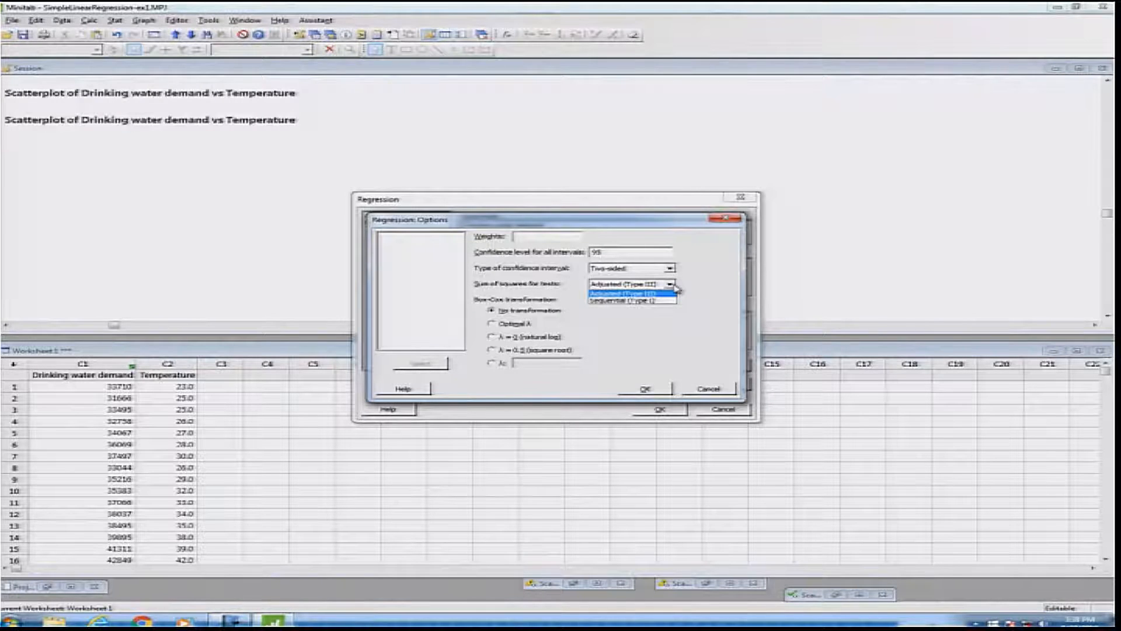
{"action": "left_click", "coordinate": [672, 284]}
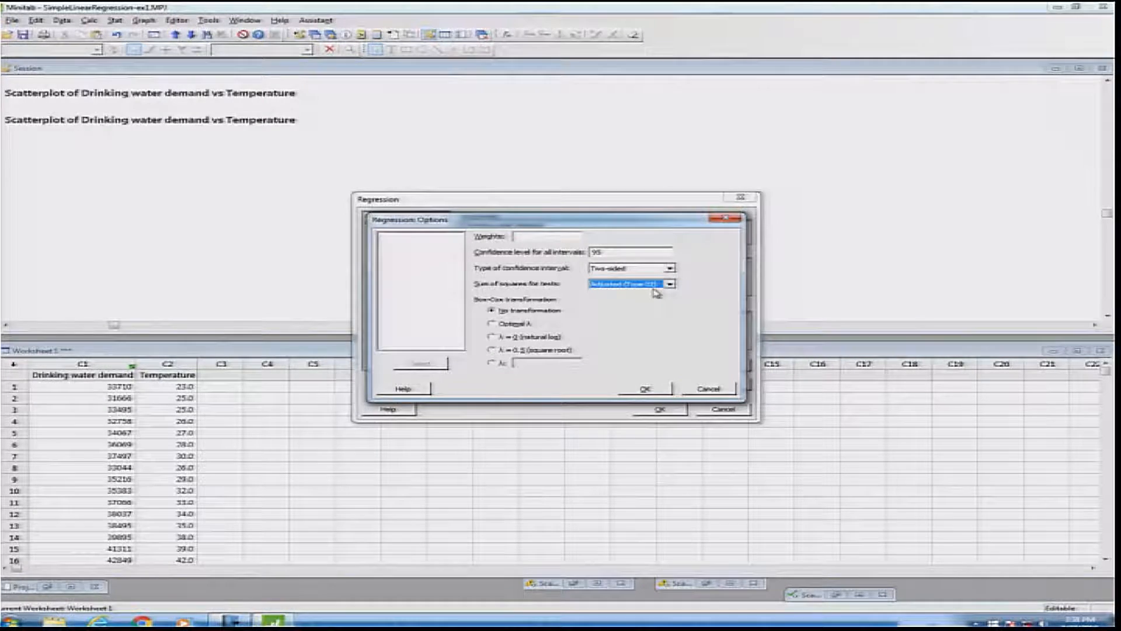
{"action": "left_click", "coordinate": [646, 388]}
Accept Regular residuals without residual plots, and display simple tables with analysis of variance, coefficients and regression equation.
{"action": "left_click", "coordinate": [606, 385]}
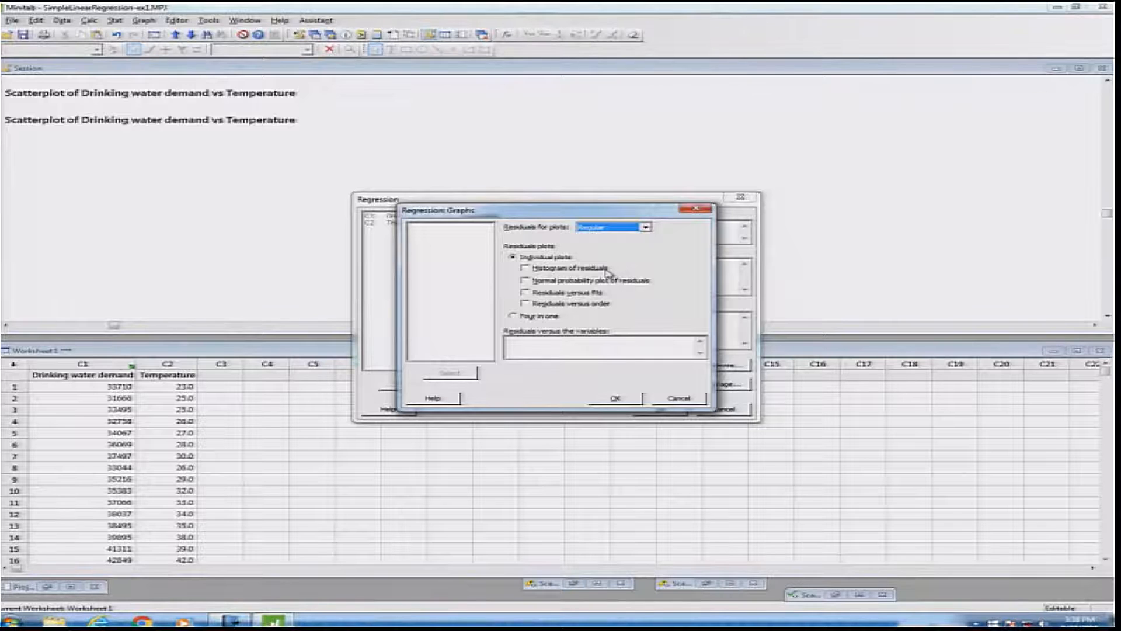
{"action": "left_click", "coordinate": [614, 399]}
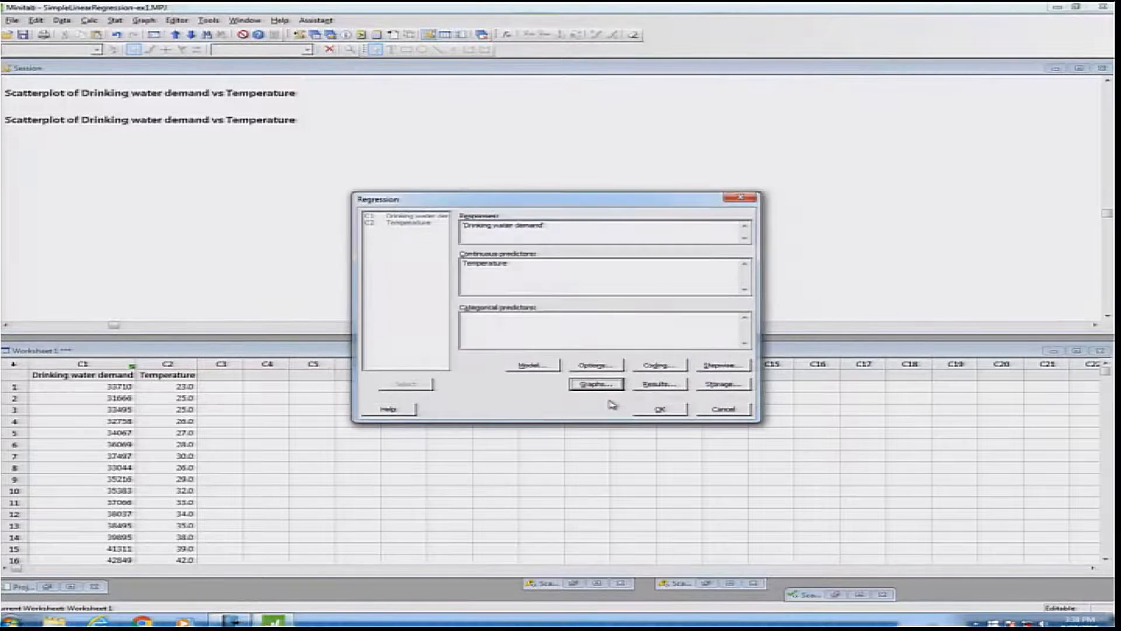
{"action": "left_click", "coordinate": [655, 384]}
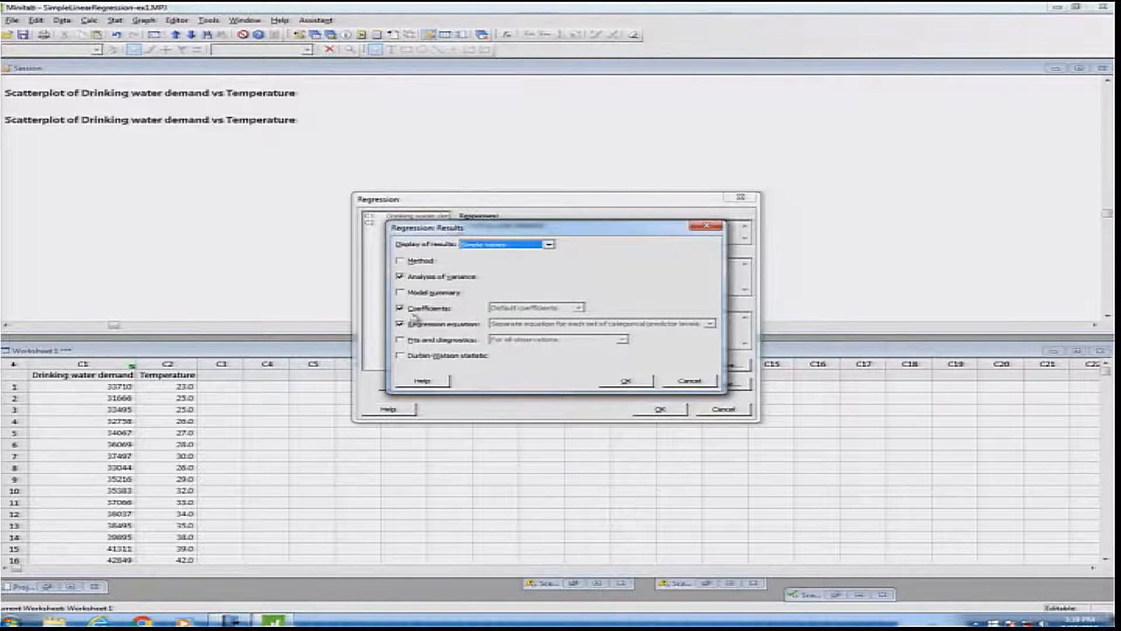
{"action": "left_click", "coordinate": [401, 309]}
{"action": "left_click", "coordinate": [400, 309]}
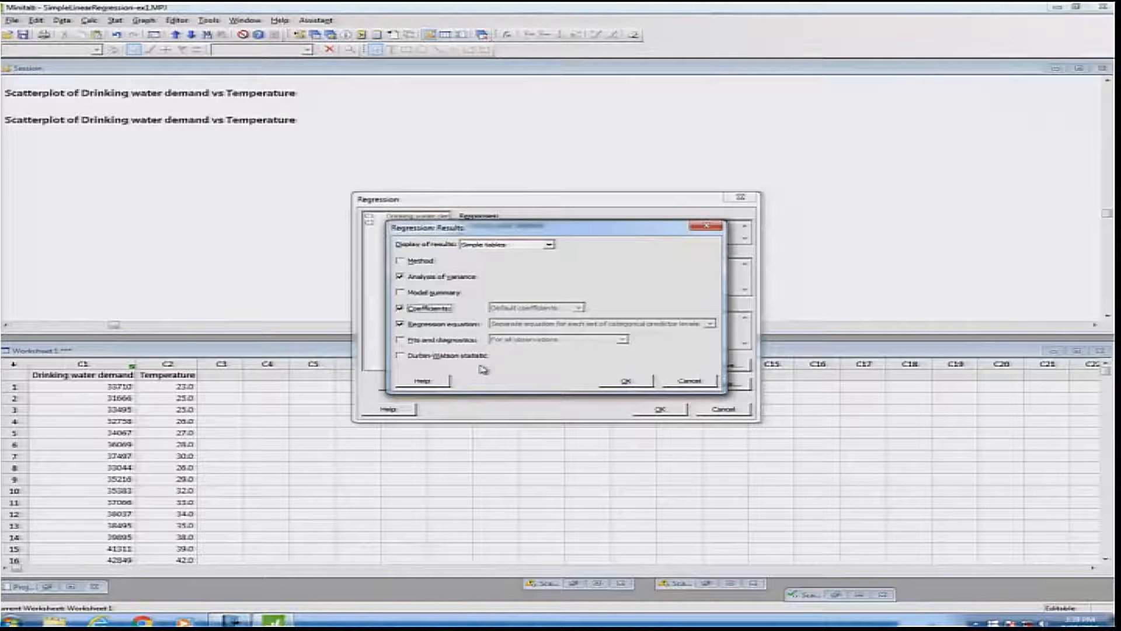
{"action": "left_click", "coordinate": [624, 380]}
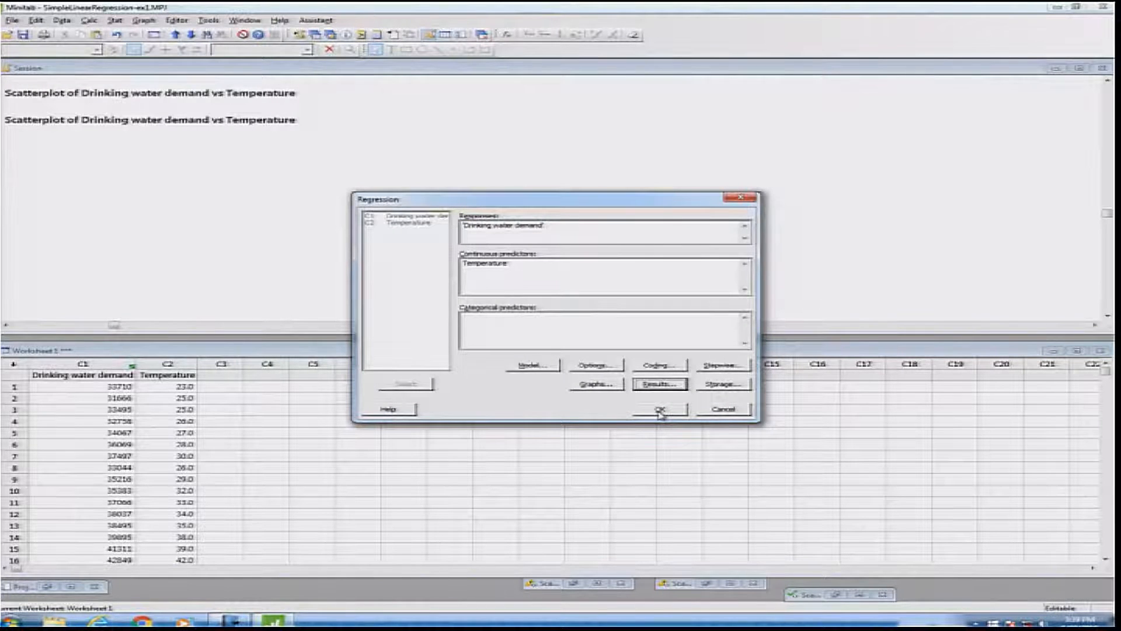
Leave all regression storage options unselected and run the regression of Drinking water demand on Temperature.
{"action": "left_click", "coordinate": [722, 384]}
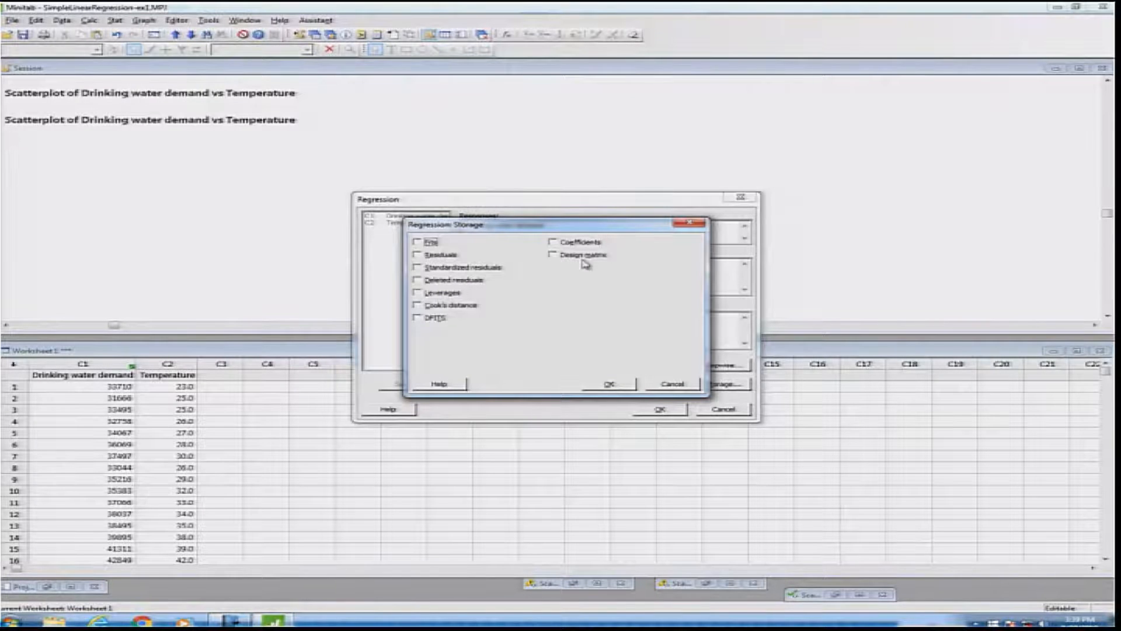
{"action": "left_click", "coordinate": [675, 387]}
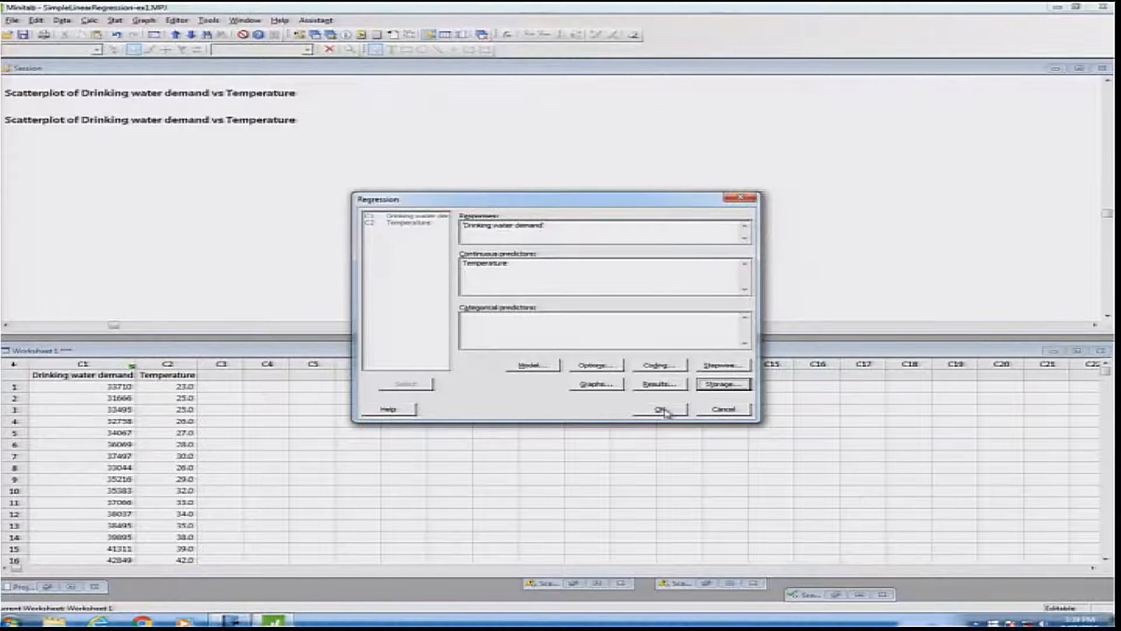
{"action": "left_click", "coordinate": [663, 410]}
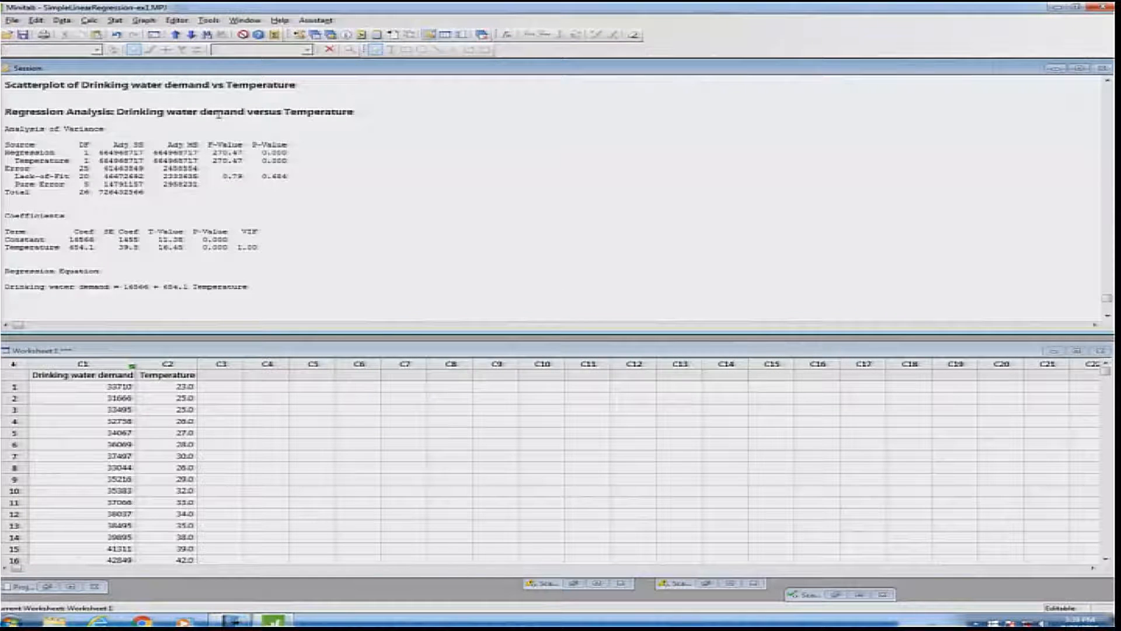
Highlight the whole regression analysis output, clear the selection, and highlight the Coefficients table to examine its estimates.
{"action": "left_click_drag", "start_coordinate": [5, 111], "coordinate": [251, 287]}
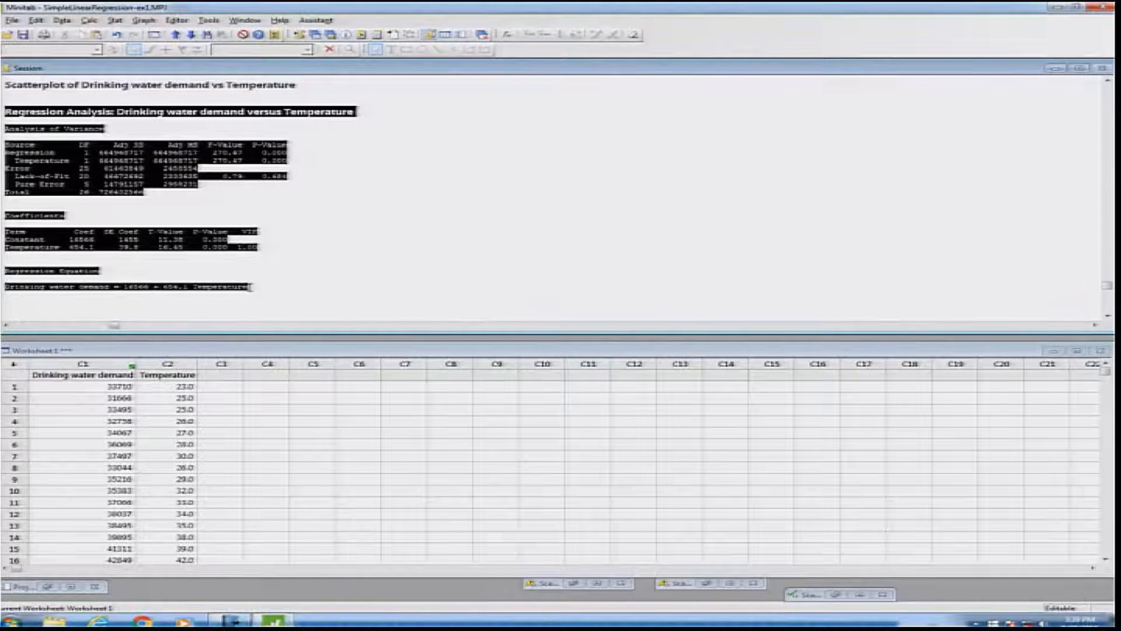
{"action": "left_click", "coordinate": [358, 261]}
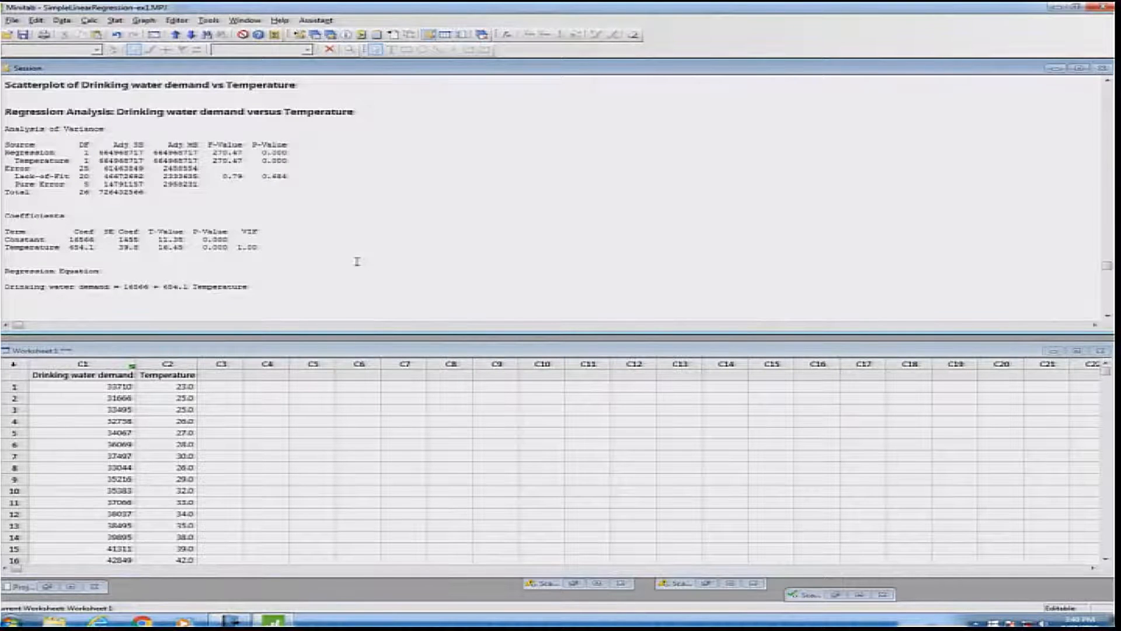
{"action": "left_click_drag", "start_coordinate": [5, 215], "coordinate": [275, 252]}
{"action": "left_click", "coordinate": [278, 251]}
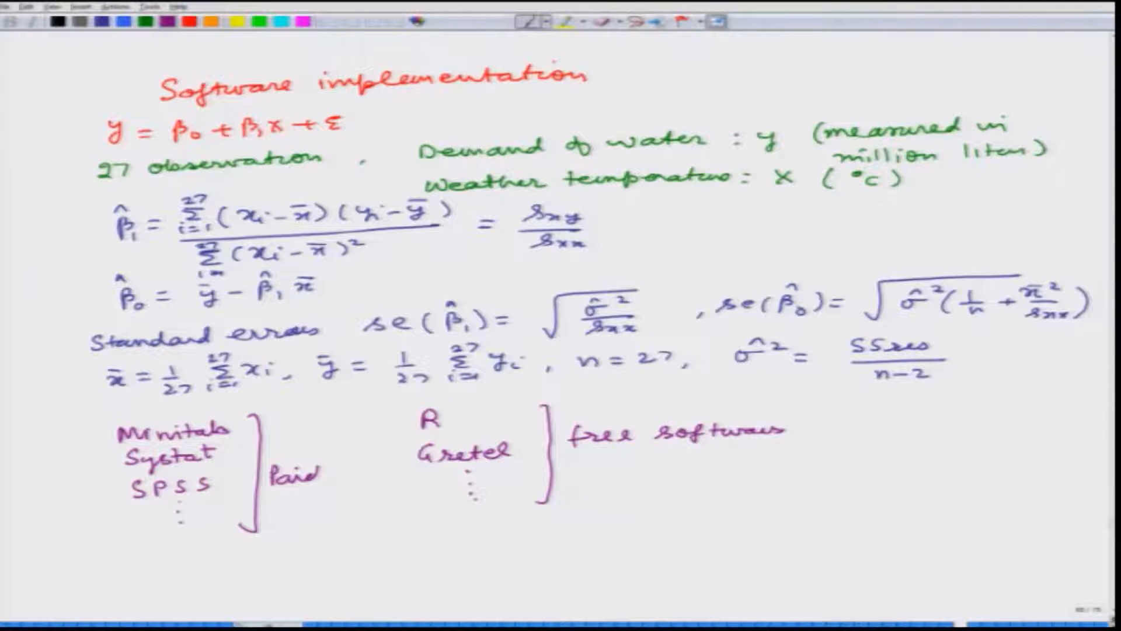
In the handwritten lecture notes, go to the scatterplots page, draw a dark blue arrow pointing at the upper plot and mark its horizontal axis x.
{"action": "key", "text": "Page_Down"}
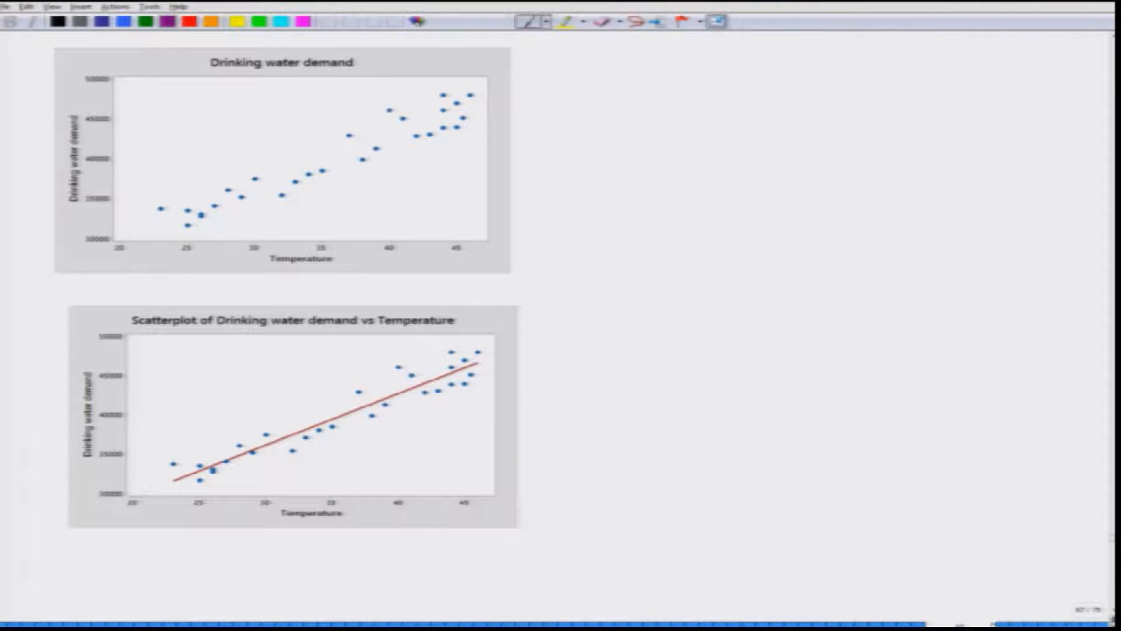
{"action": "left_click", "coordinate": [101, 23]}
{"action": "mouse_move", "coordinate": [575, 146]}
{"action": "left_mouse_down"}
{"action": "mouse_move", "coordinate": [663, 144]}
{"action": "mouse_move", "coordinate": [597, 155]}
{"action": "left_mouse_up"}
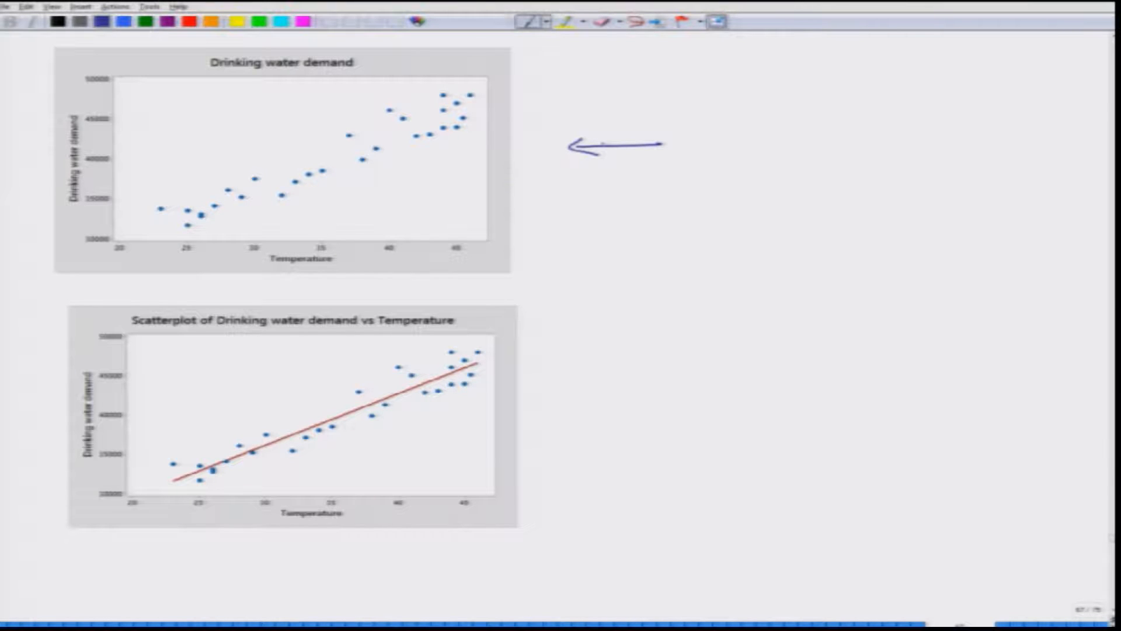
{"action": "left_click_drag", "start_coordinate": [491, 240], "coordinate": [537, 239]}
{"action": "left_click_drag", "start_coordinate": [529, 236], "coordinate": [569, 243]}
{"action": "left_click_drag", "start_coordinate": [572, 233], "coordinate": [553, 245]}
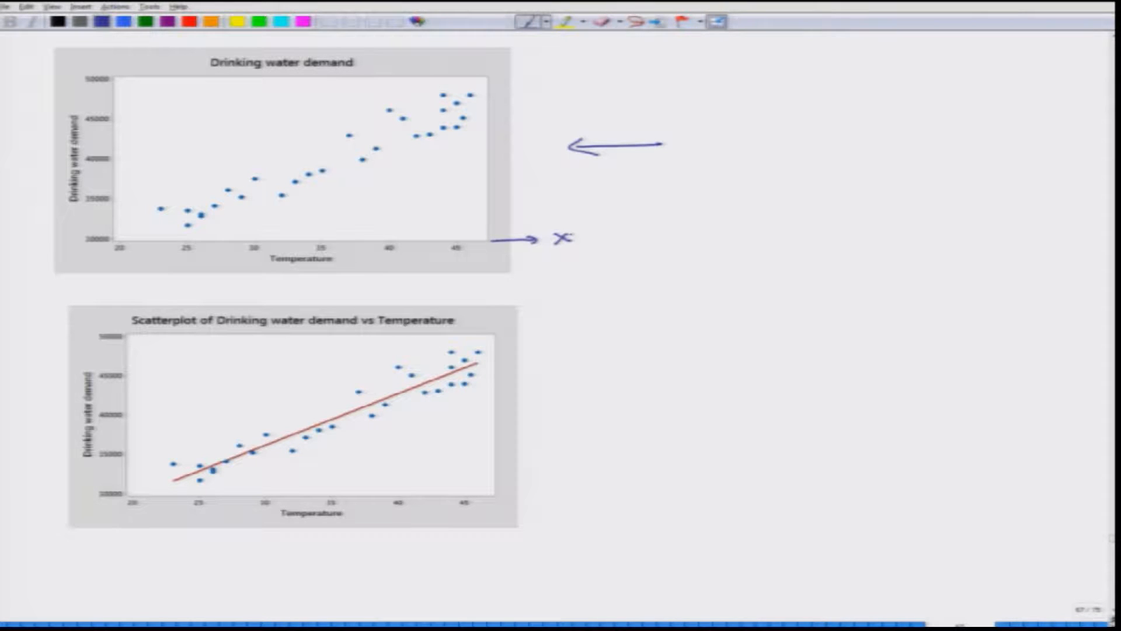